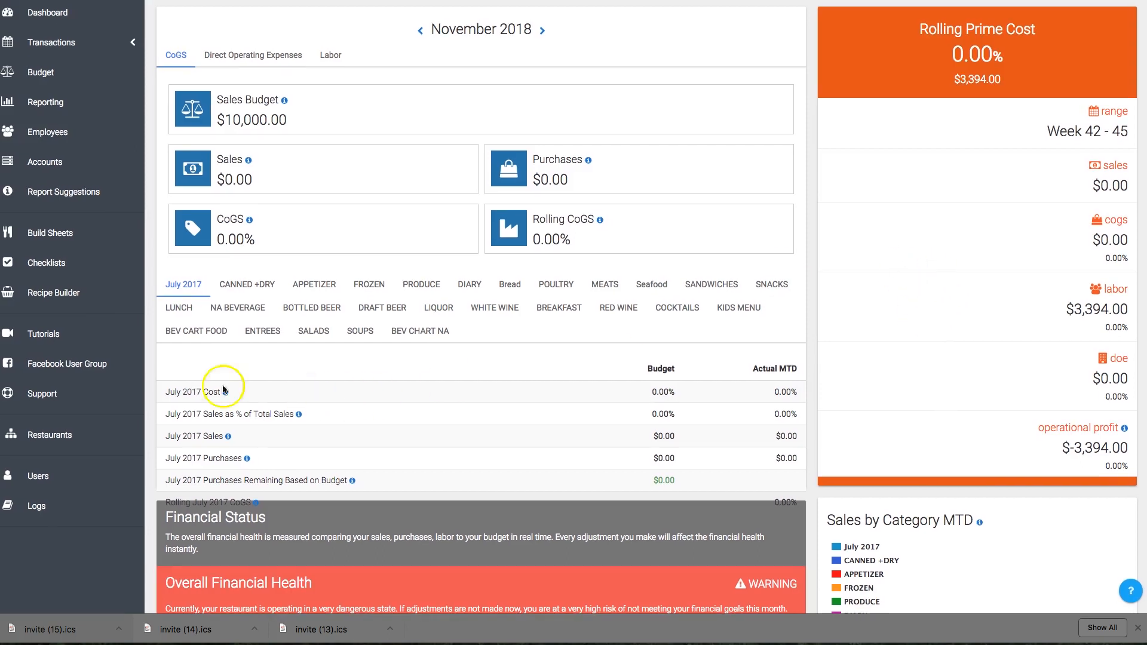
Open the Tutorials page and browse through the available tutorial tiles.
left_click(43, 335)
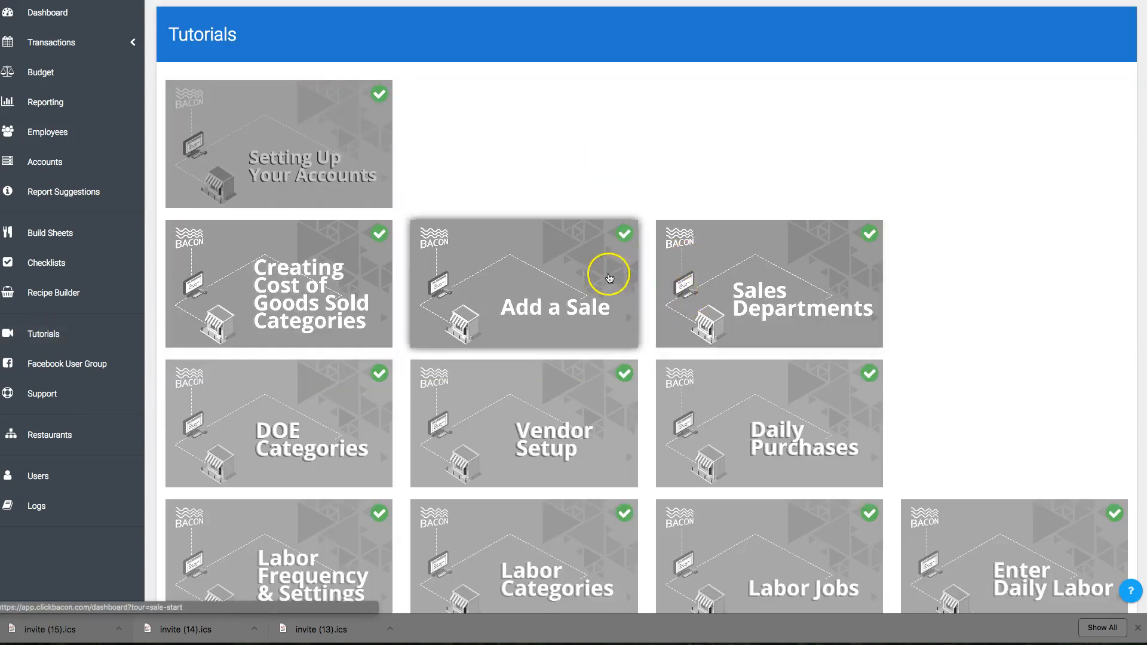
scroll(591, 275, "down", 3)
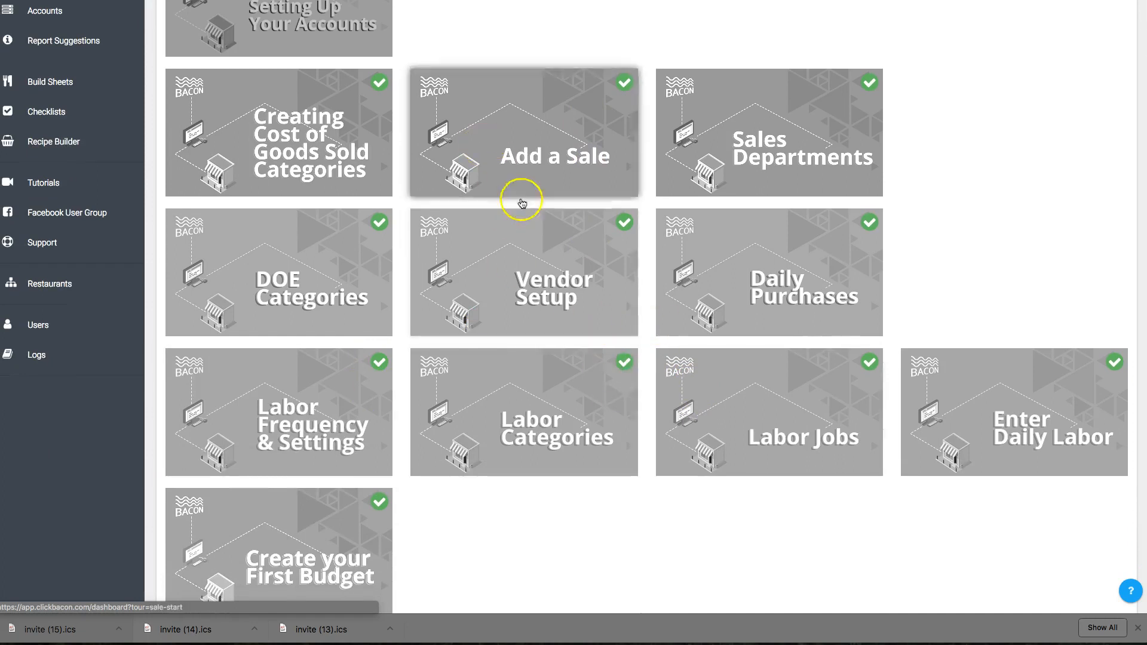
scroll(520, 198, "up", 3)
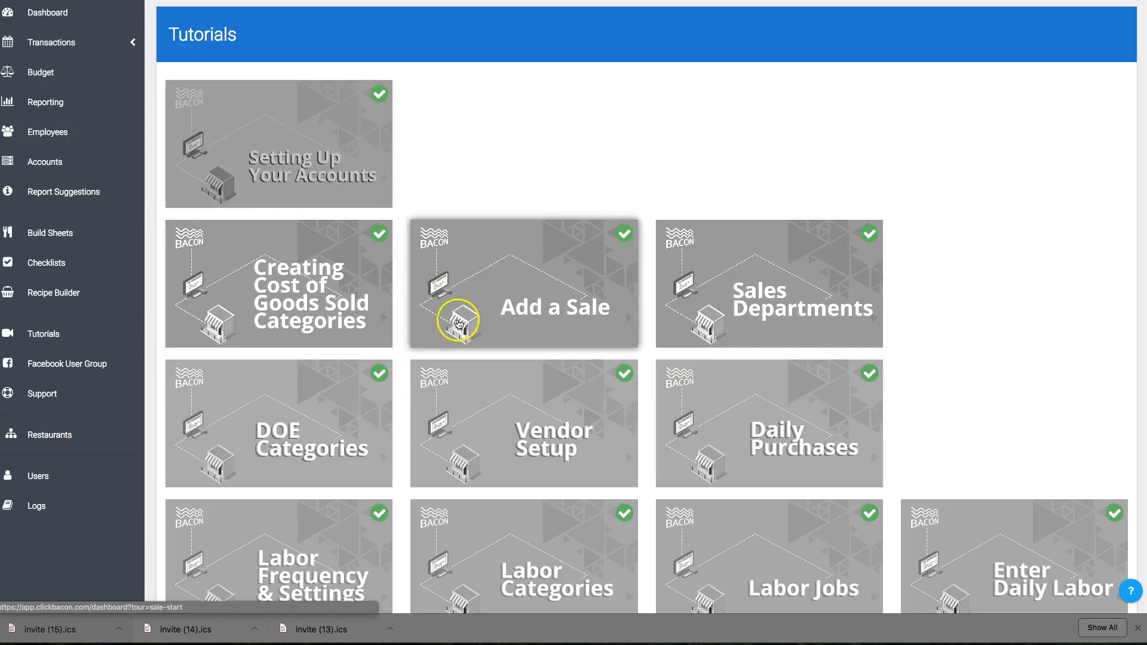
scroll(460, 320, "down", 5)
scroll(170, 140, "up", 5)
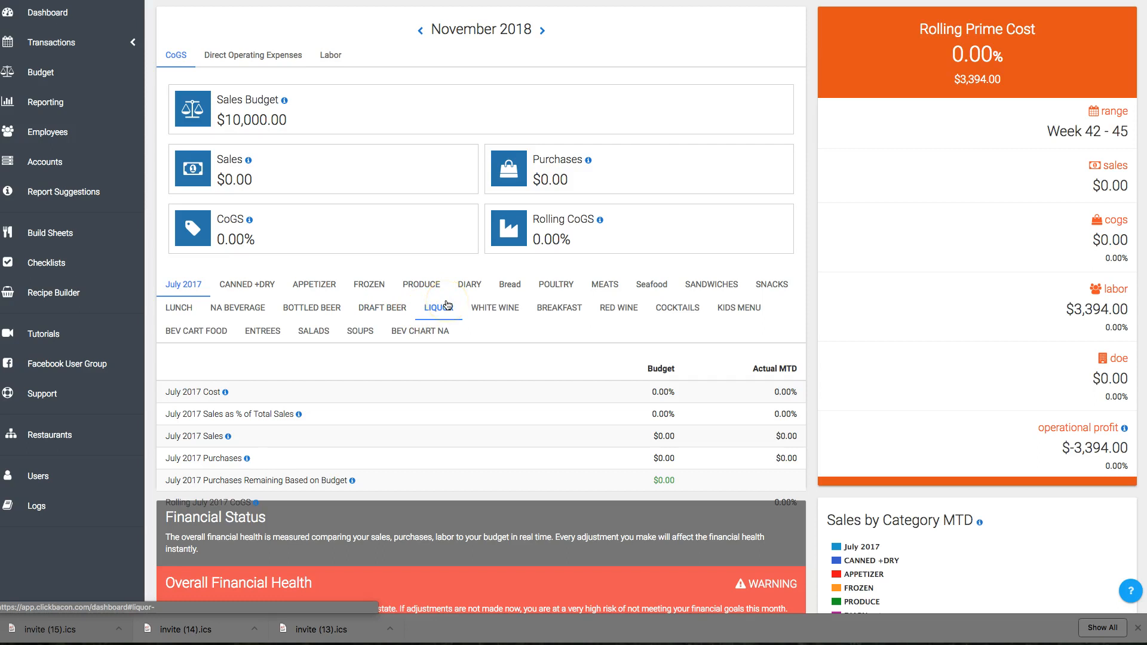
Search the users list for demo and open the Demo Account.
left_click(69, 483)
left_click(1026, 34)
type("demo")
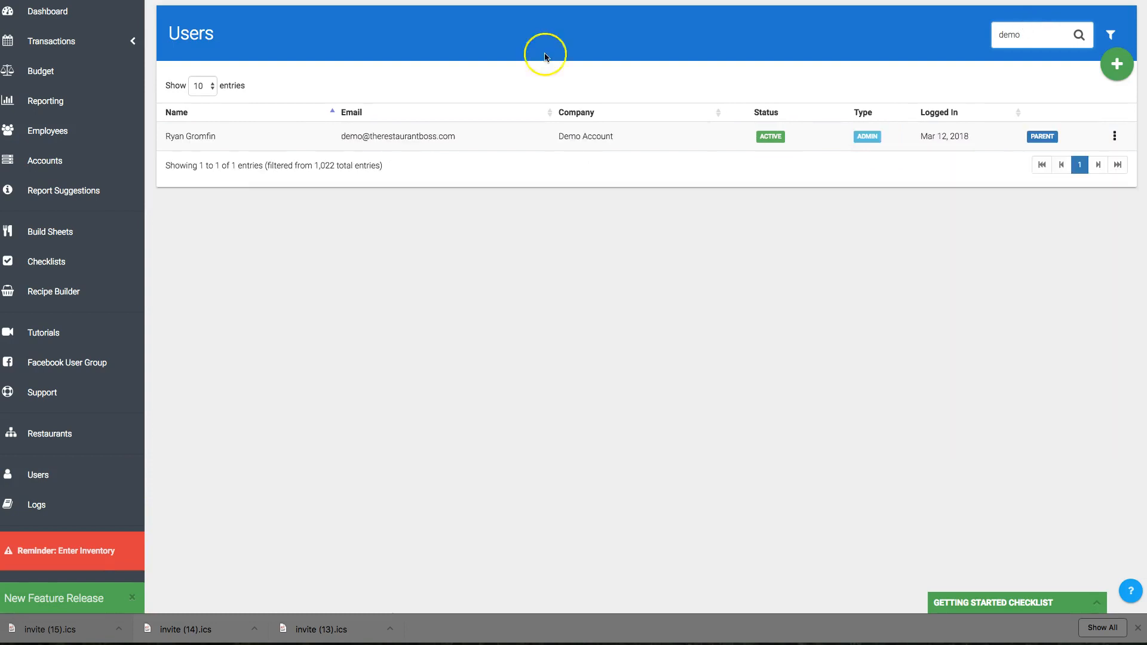
left_click(257, 137)
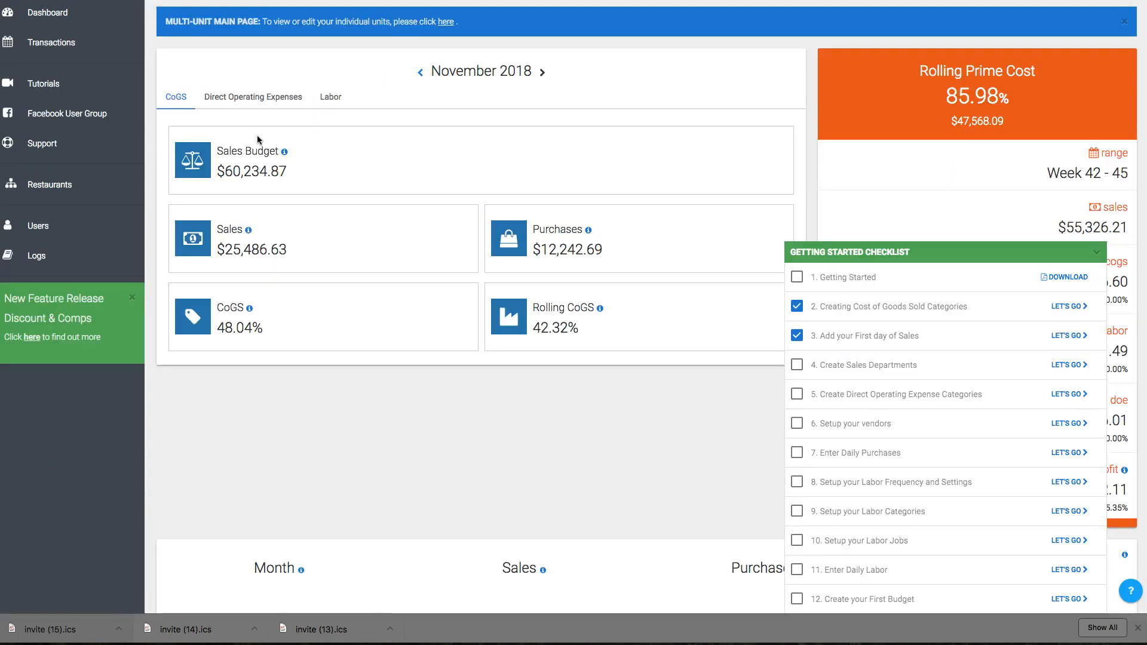
Return to the users list, search for demo again and reopen the Demo Account.
left_click(136, 225)
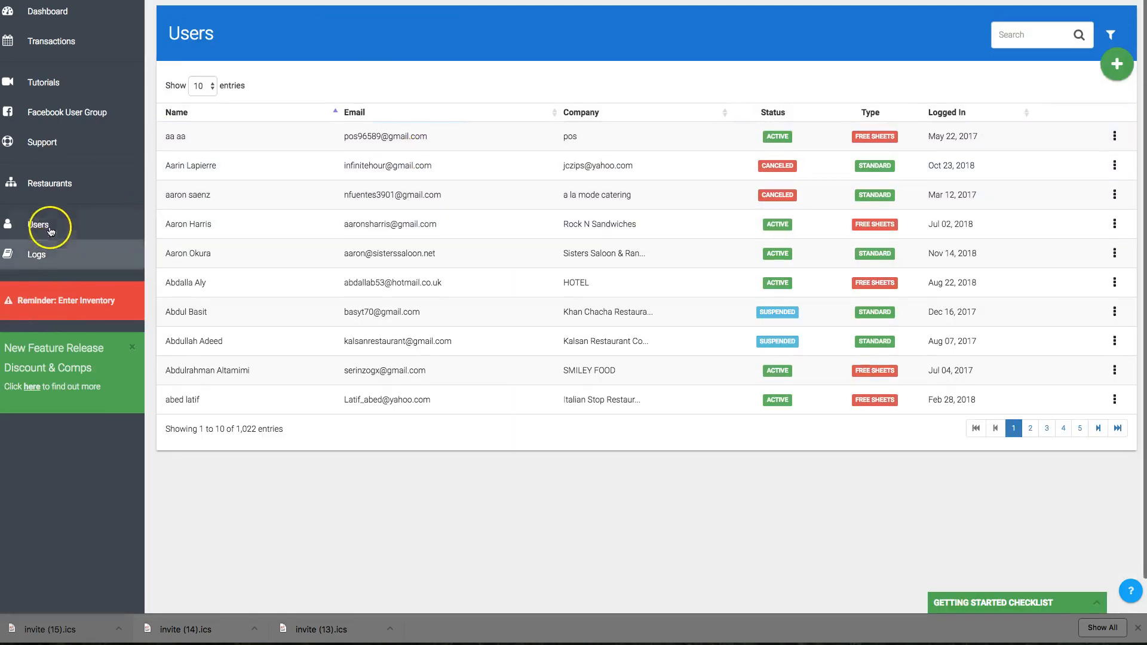
left_click(24, 224)
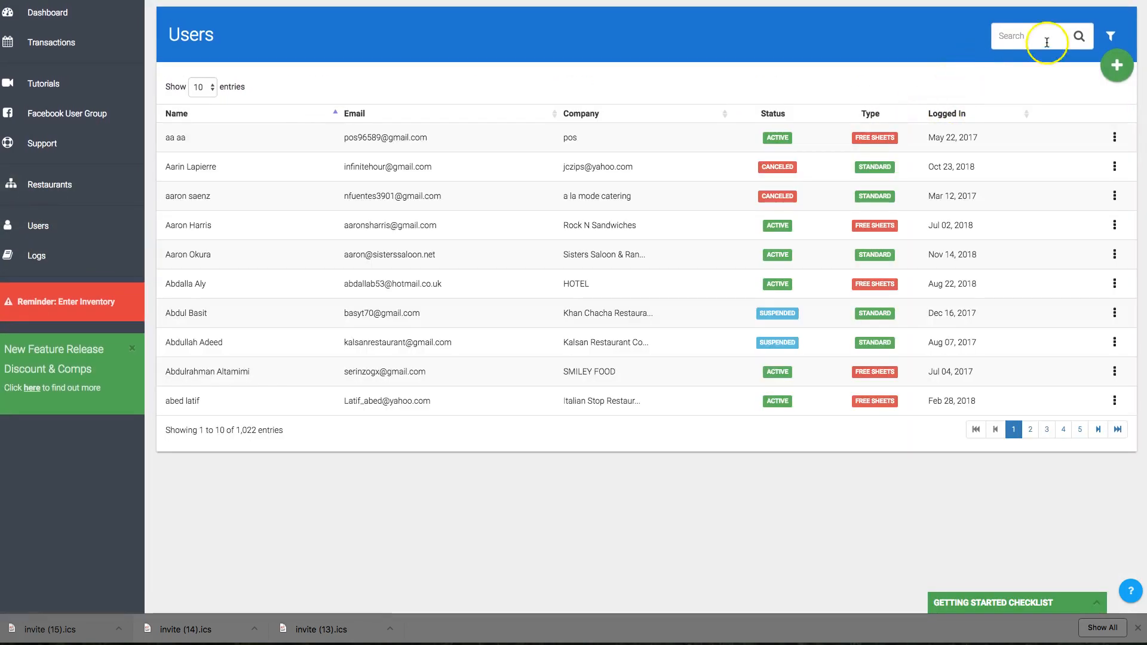
left_click(1045, 41)
type("demo")
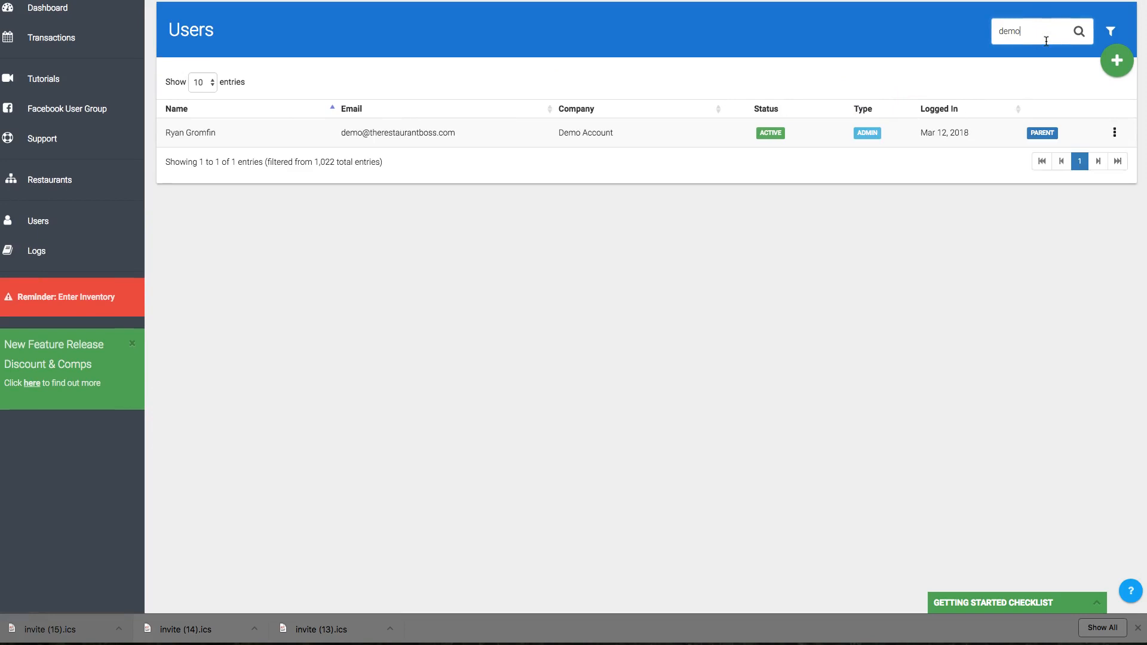
left_click(188, 131)
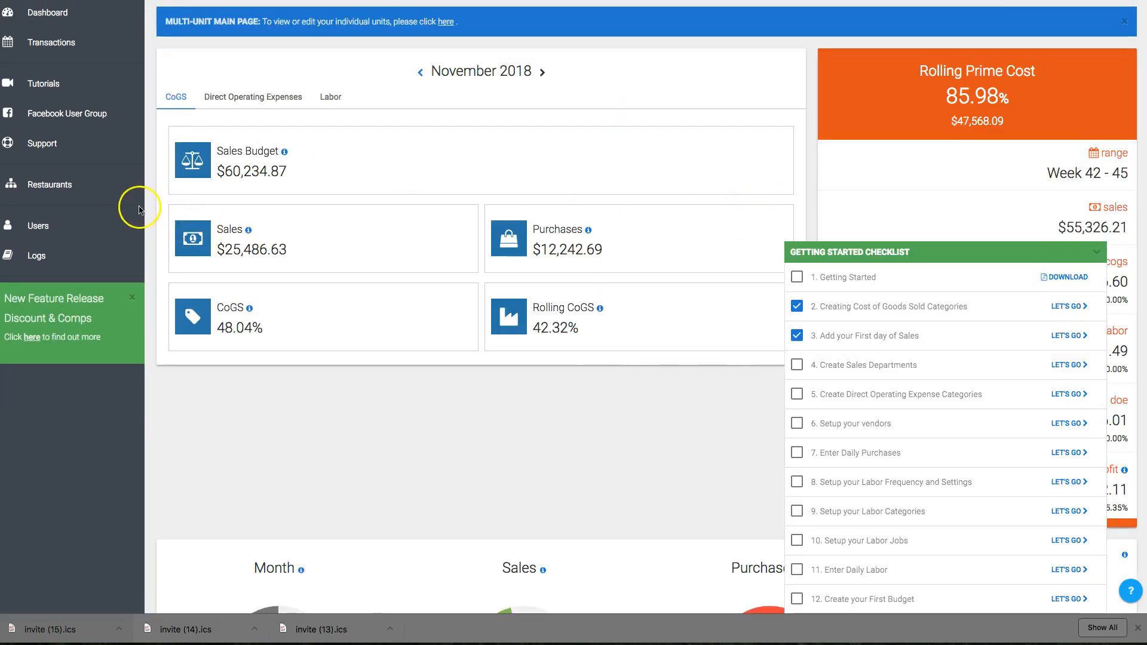
Open an individual restaurant's dashboard from the restaurants list and collapse the getting started checklist.
left_click(37, 182)
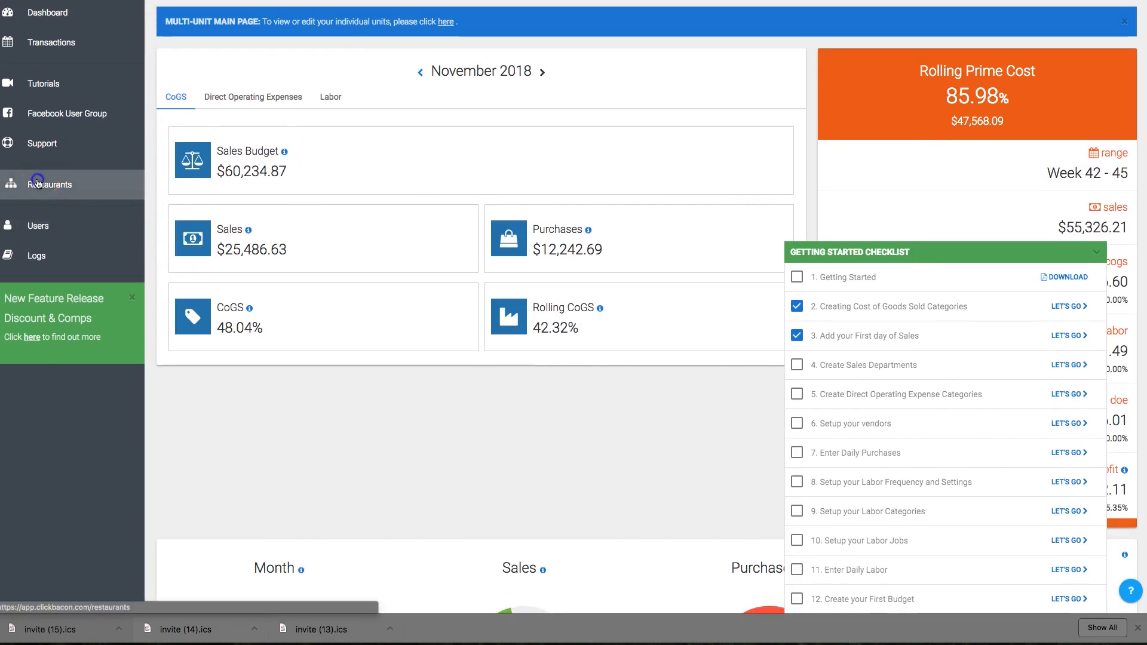
left_click(500, 183)
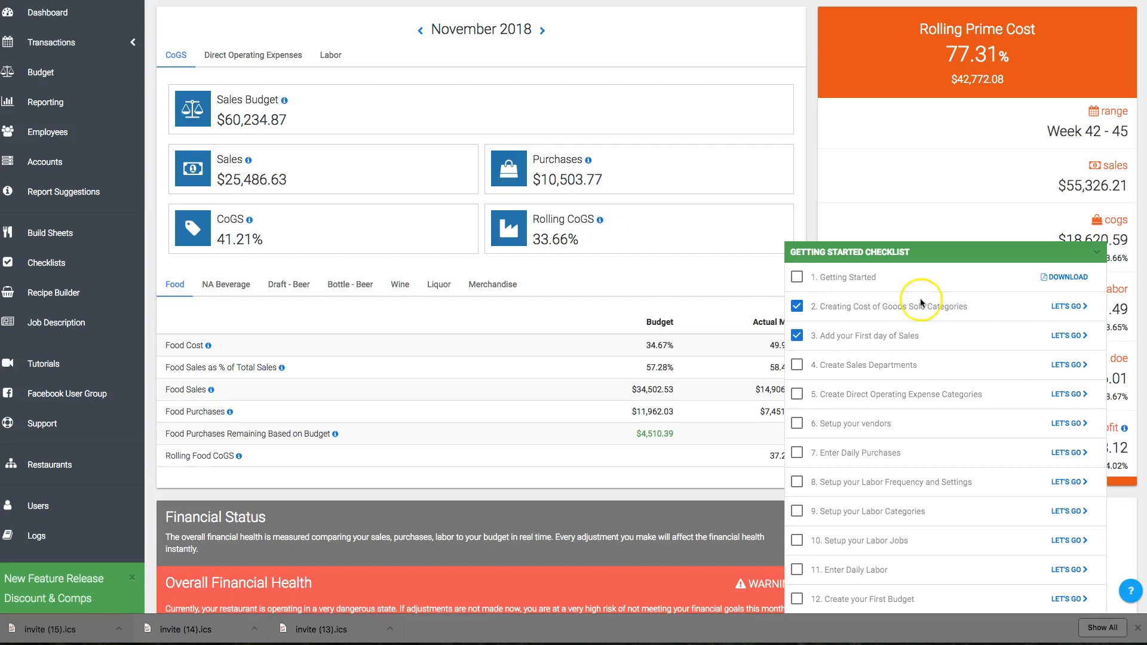
left_click(1101, 251)
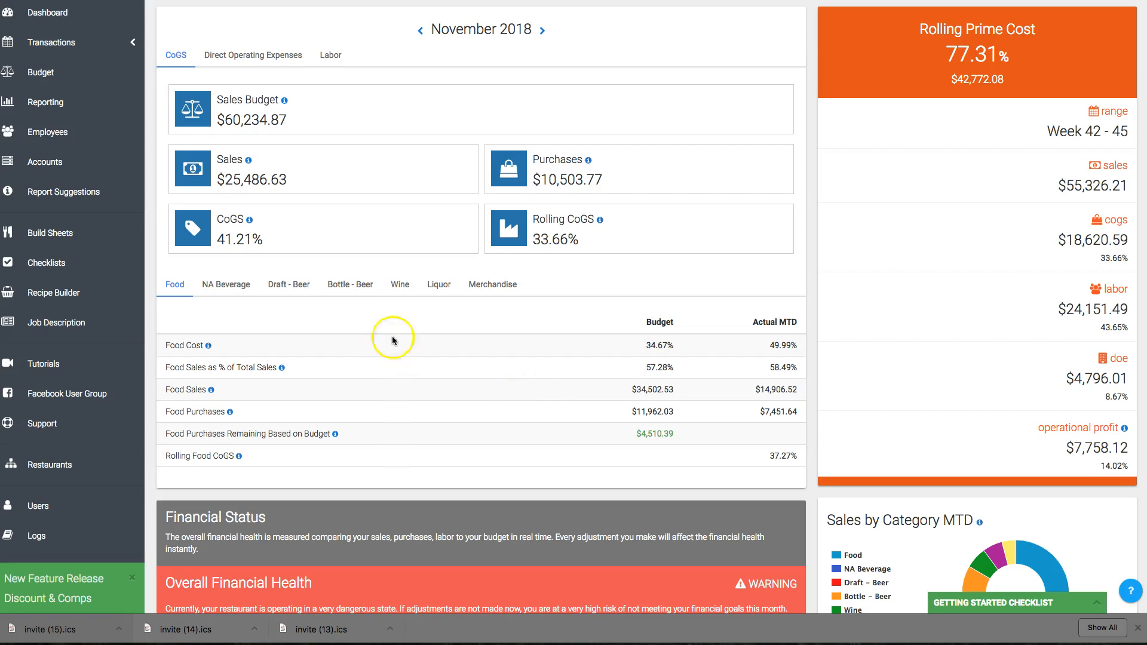
Switch through the CoGS category tabs on the dashboard to review each category's budget figures.
left_click(214, 288)
left_click(286, 285)
left_click(338, 288)
left_click(398, 283)
left_click(444, 283)
left_click(505, 284)
left_click(424, 283)
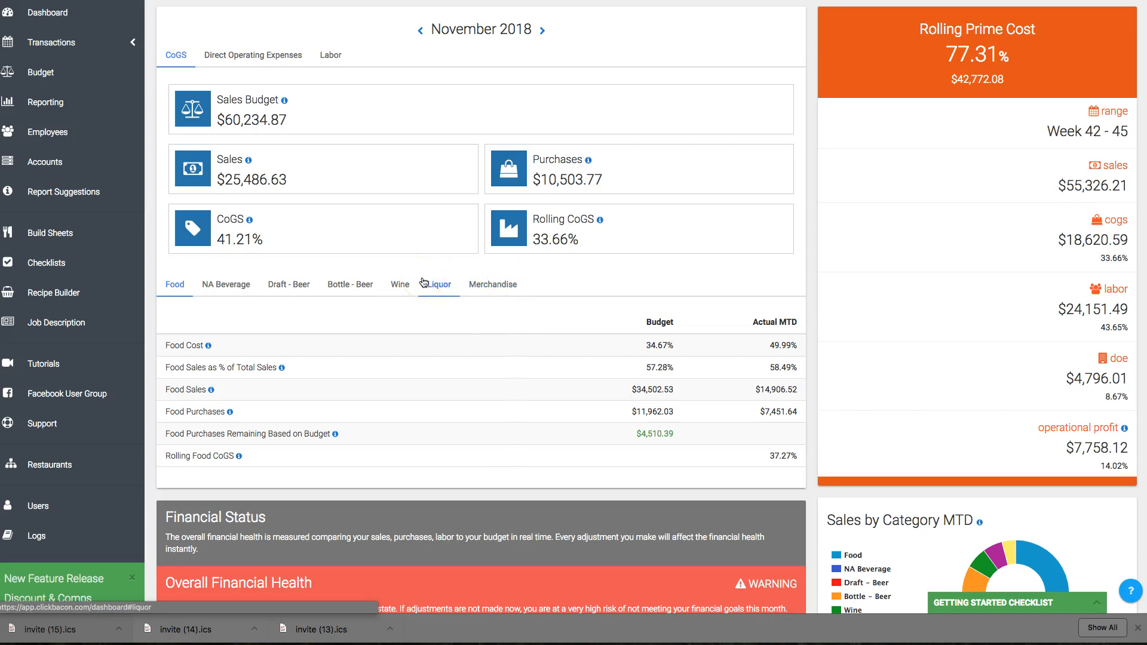
left_click(357, 281)
left_click(303, 286)
left_click(334, 287)
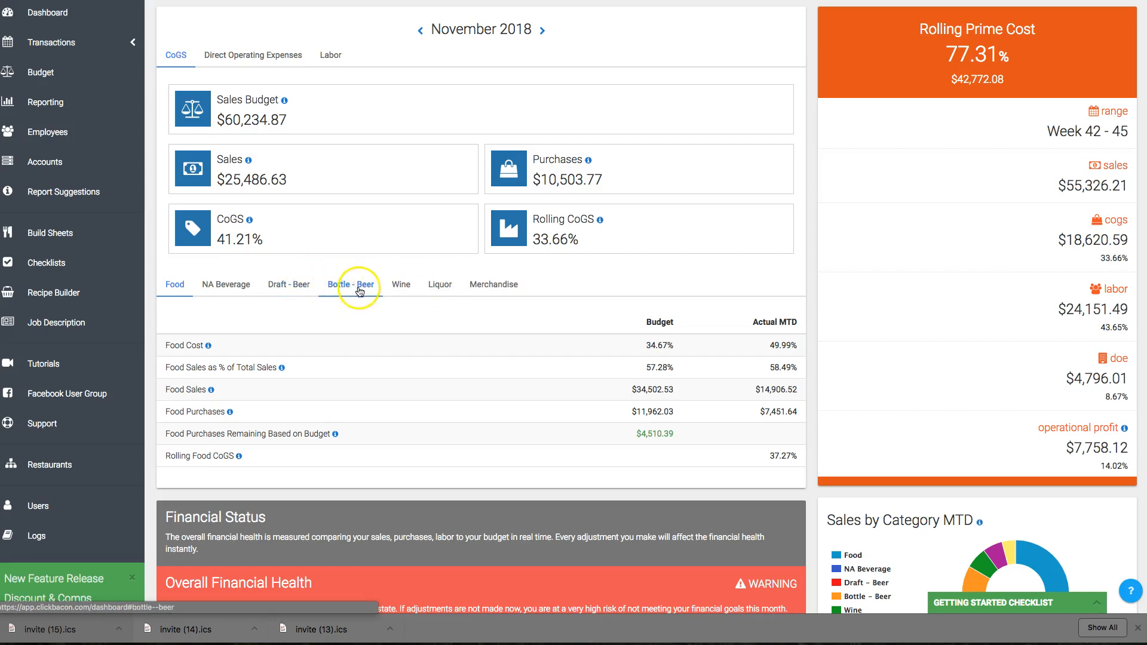
left_click(403, 287)
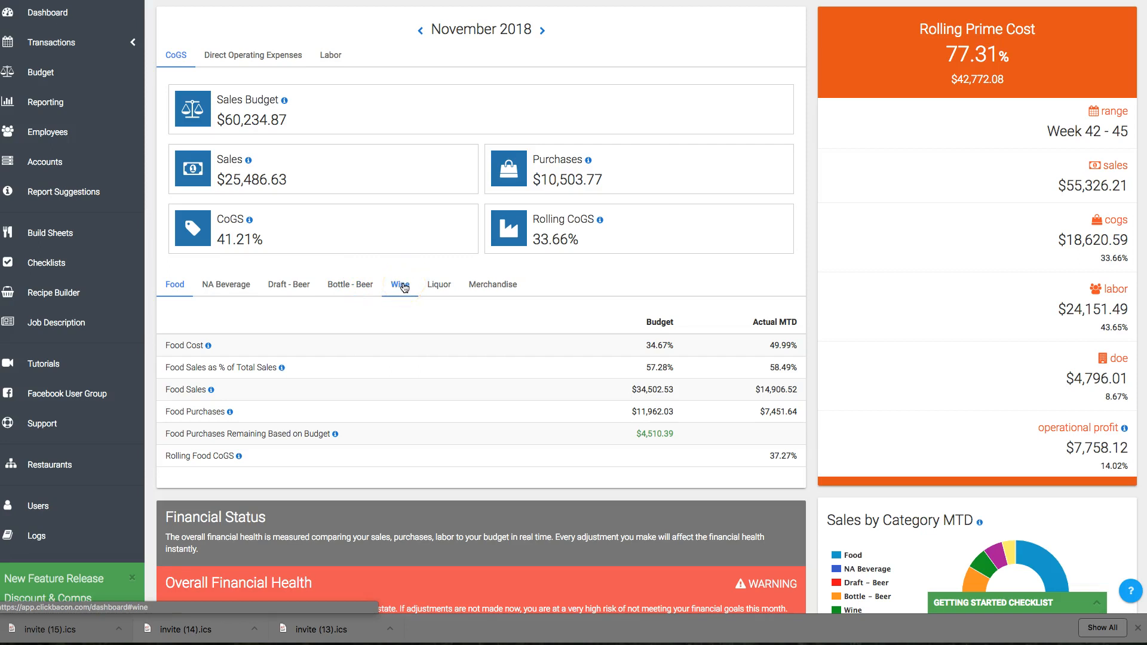
left_click(487, 285)
left_click(454, 286)
left_click(297, 291)
left_click(221, 289)
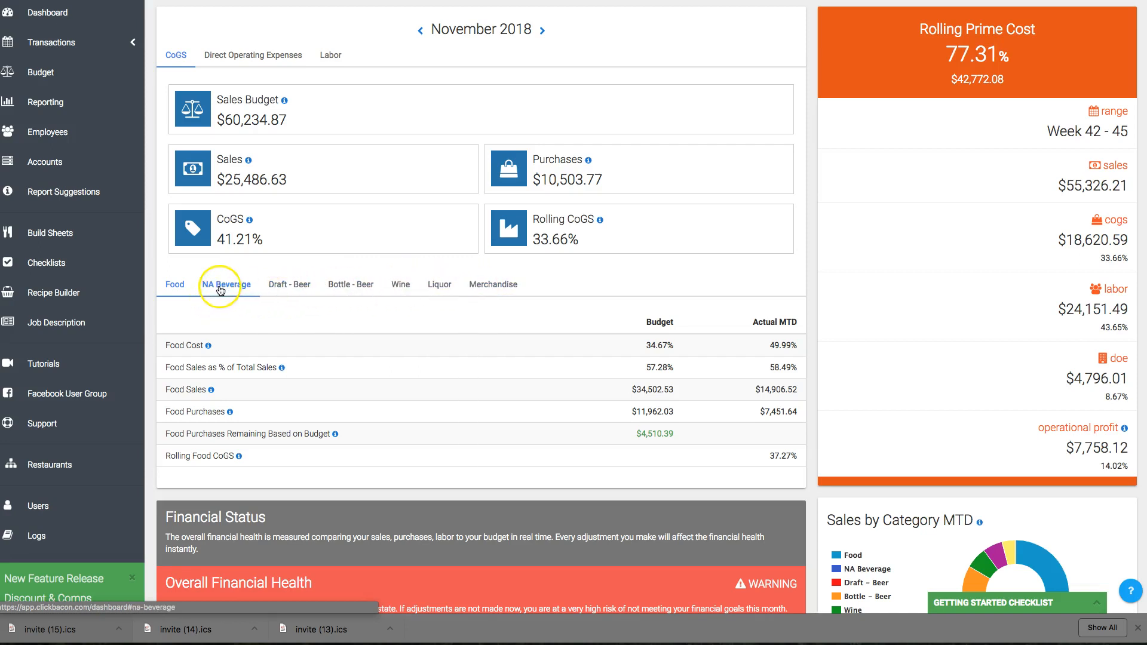
left_click(412, 286)
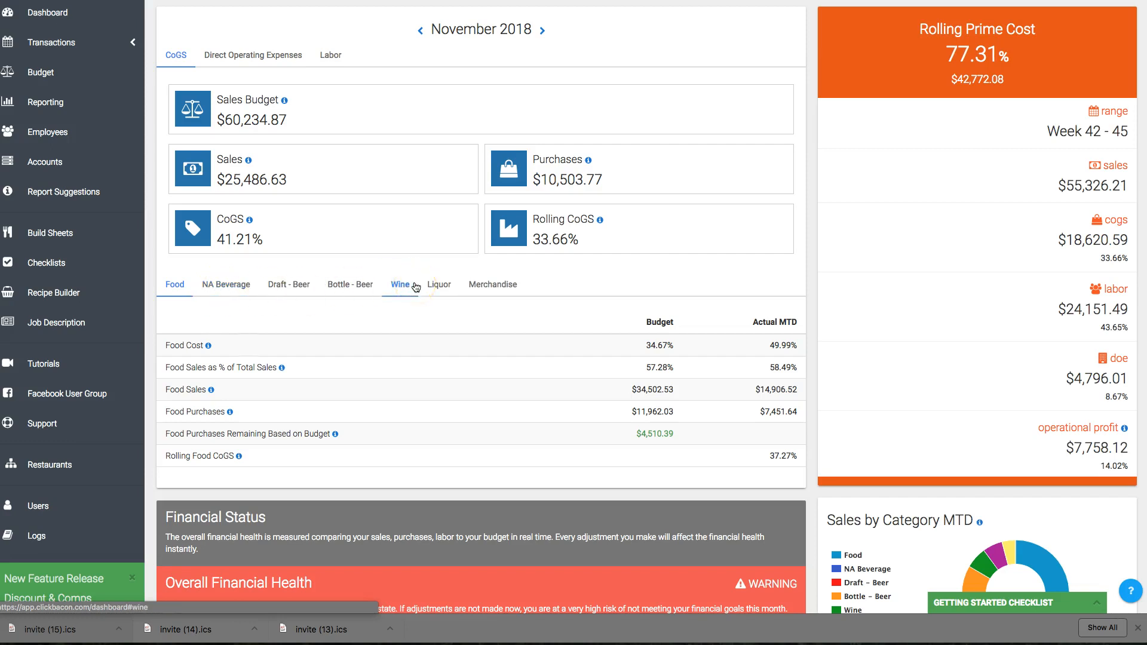
Open the Accounts list and review the CoGS account hierarchy under Beverage.
left_click(89, 42)
left_click(60, 164)
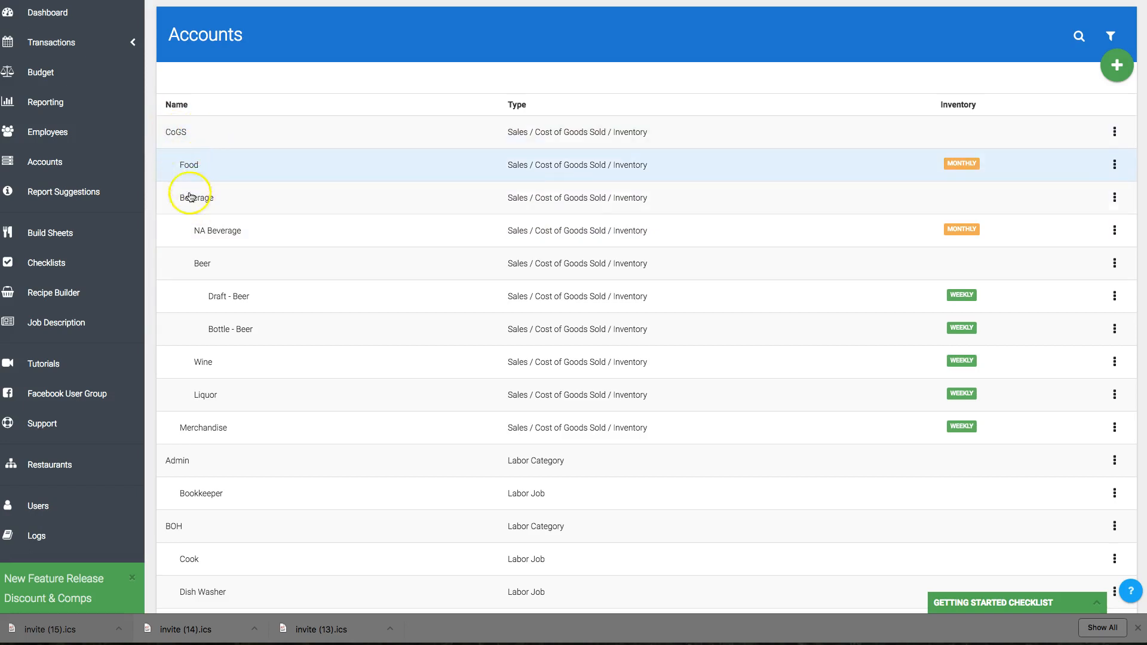
left_click(208, 202)
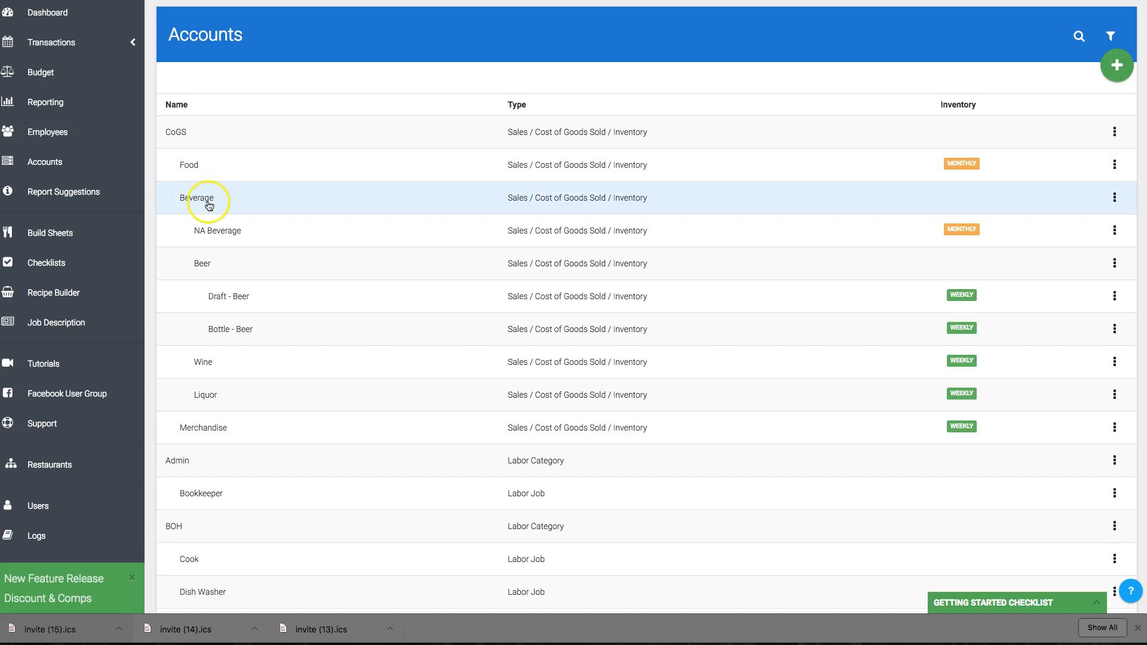
left_click(230, 227)
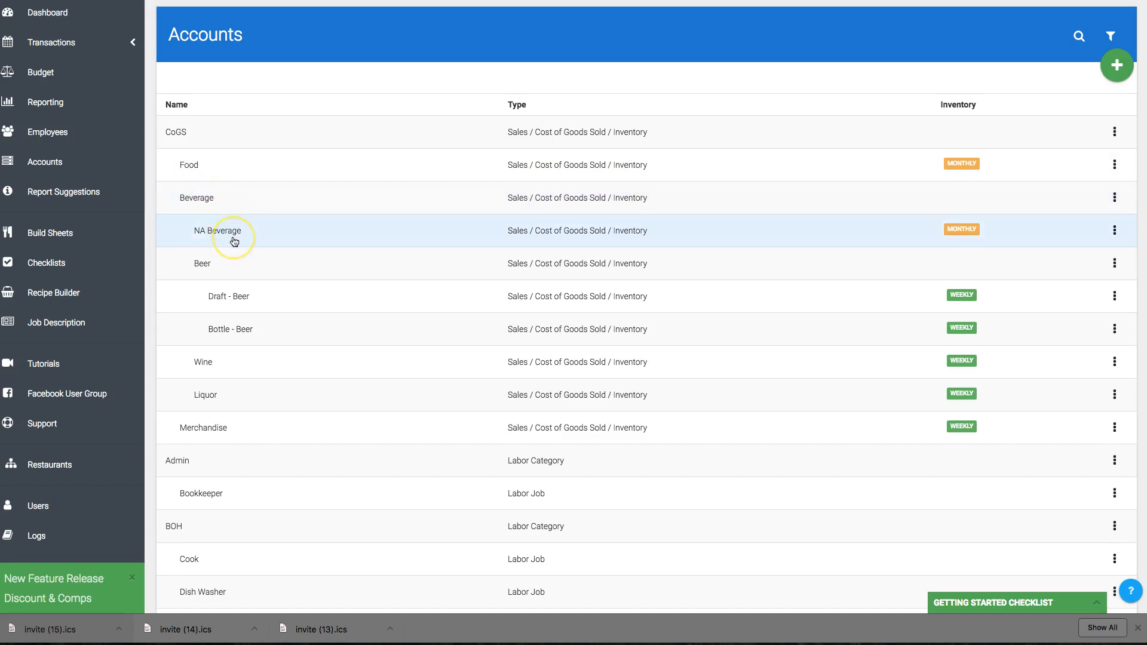
left_click(208, 261)
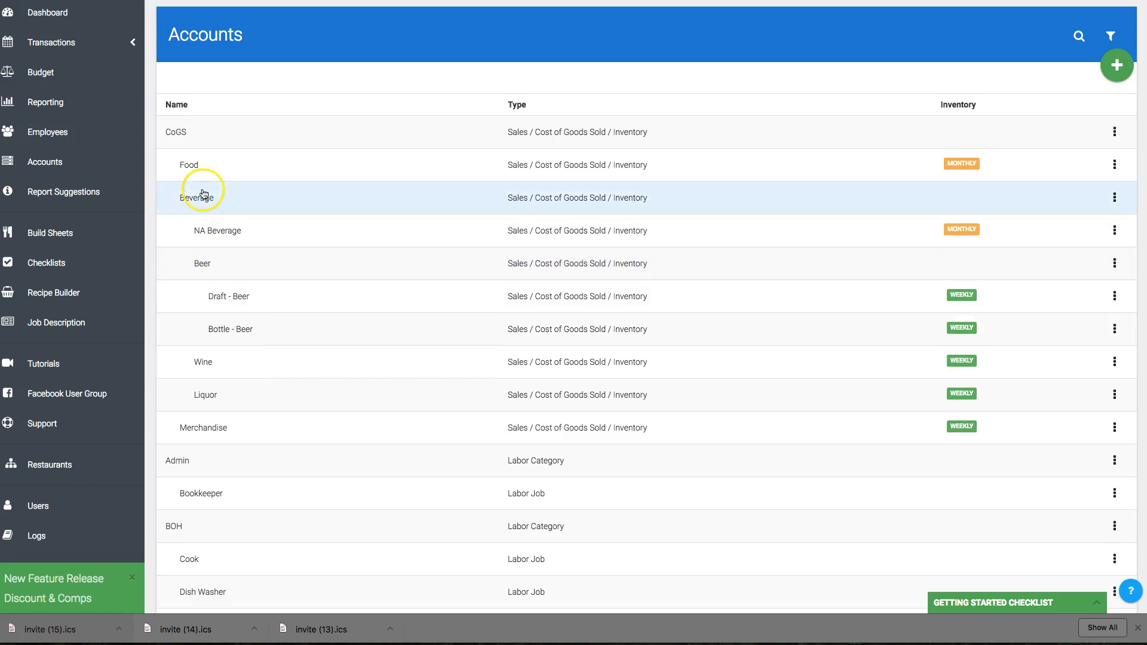
Open the Draft - Beer and Beer account settings to review their parent accounts, going back each time.
left_click(231, 297)
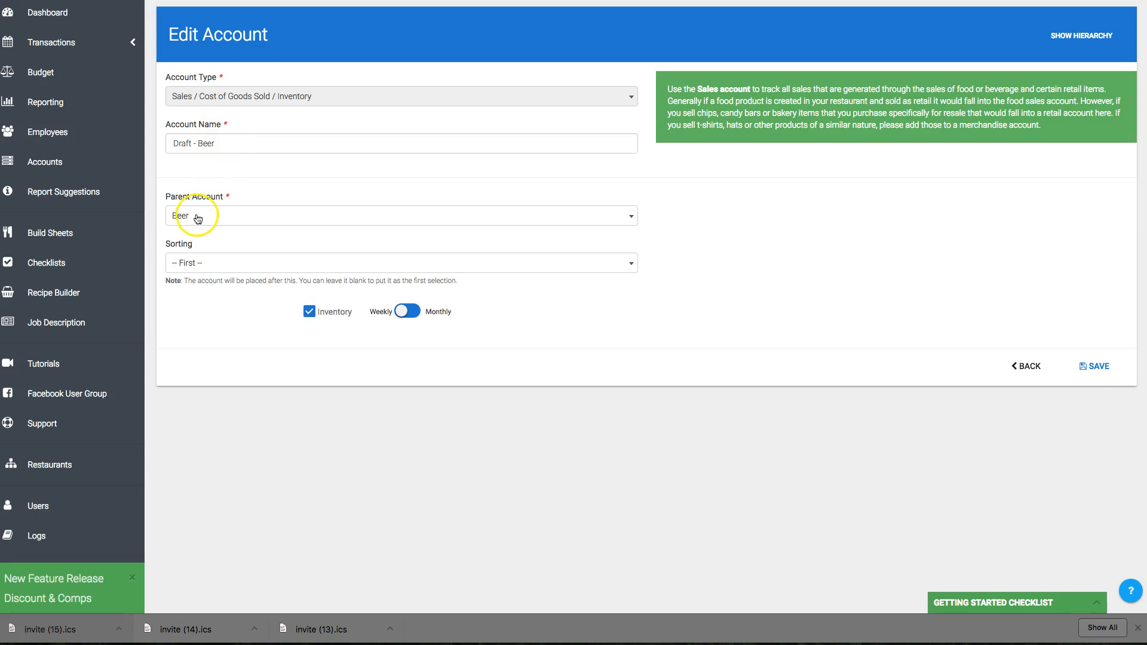
left_click(1023, 363)
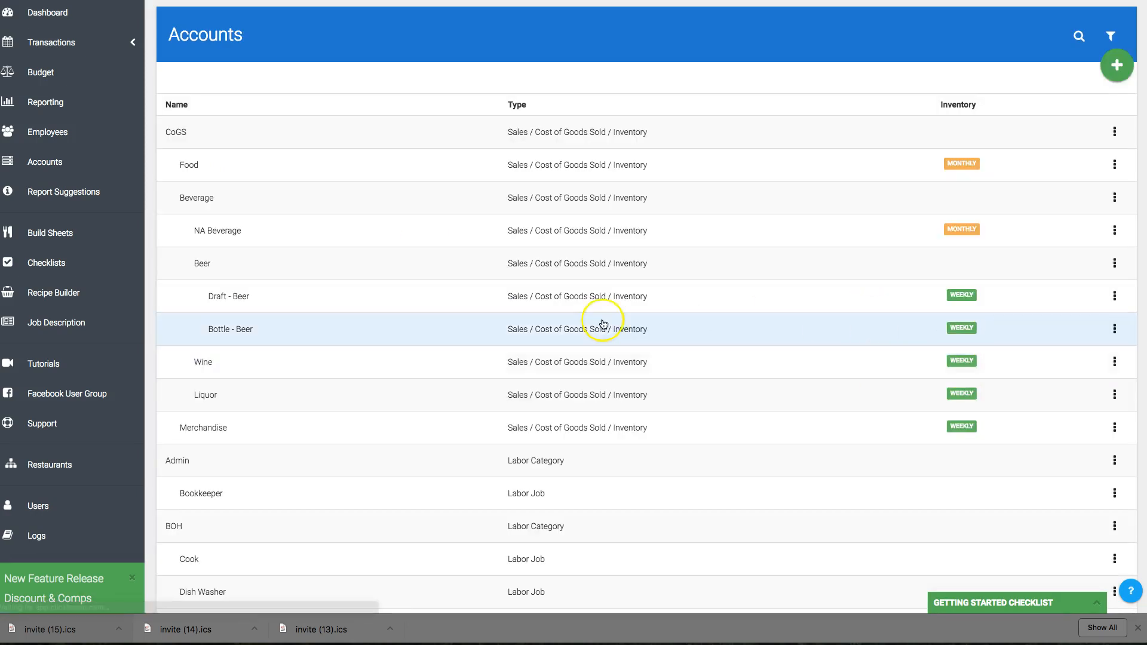
left_click(204, 263)
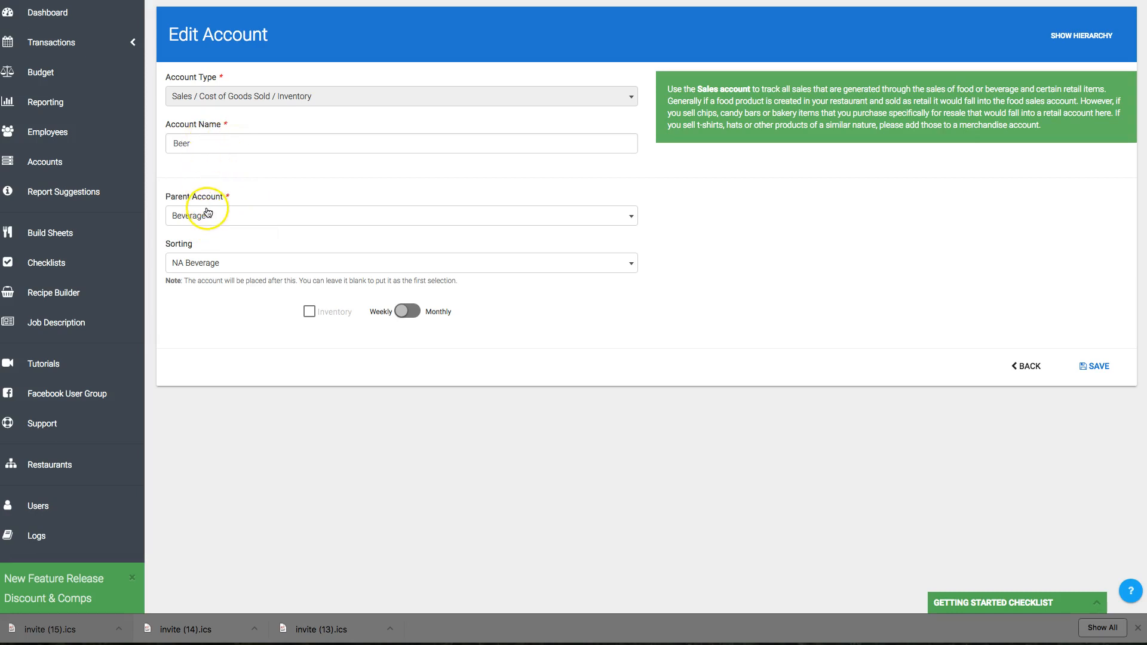
left_click(1025, 366)
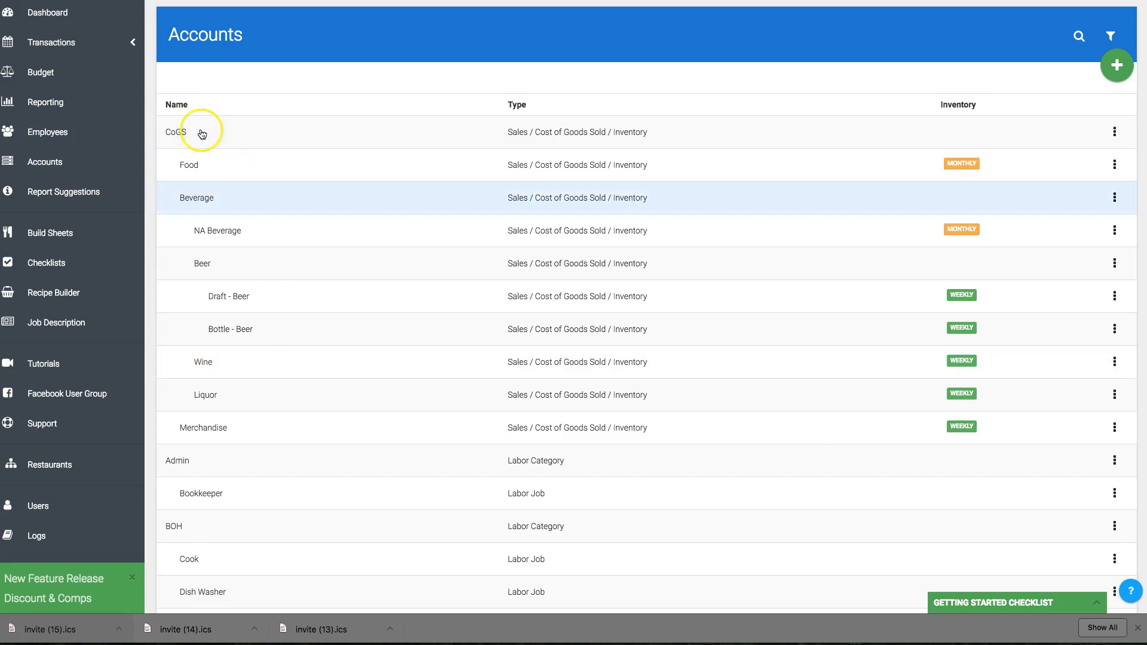
Return to the dashboard and view the CoGS figures for the Liquor category.
left_click(95, 43)
left_click(51, 13)
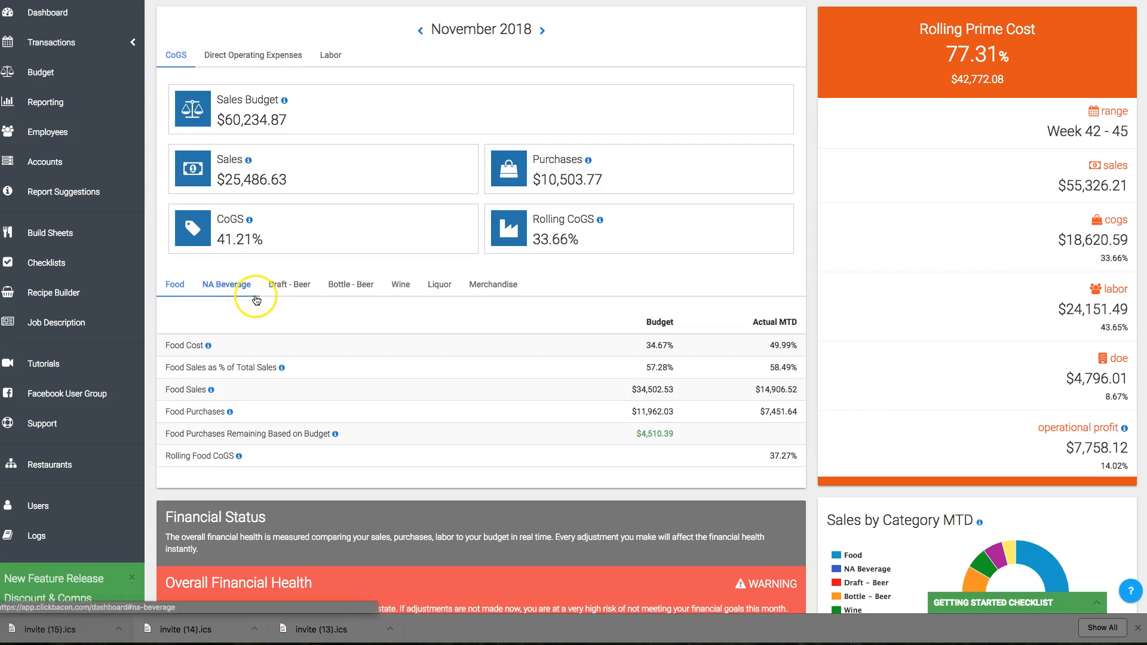
left_click(323, 289)
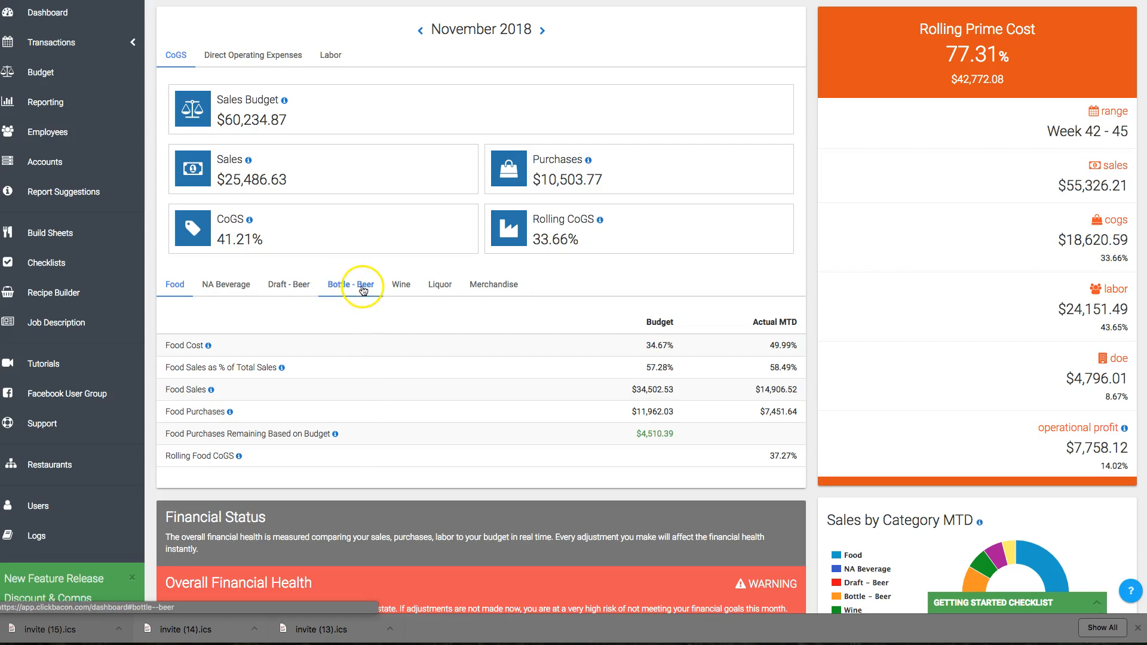
scroll(365, 291, "down", 1)
left_click(400, 297)
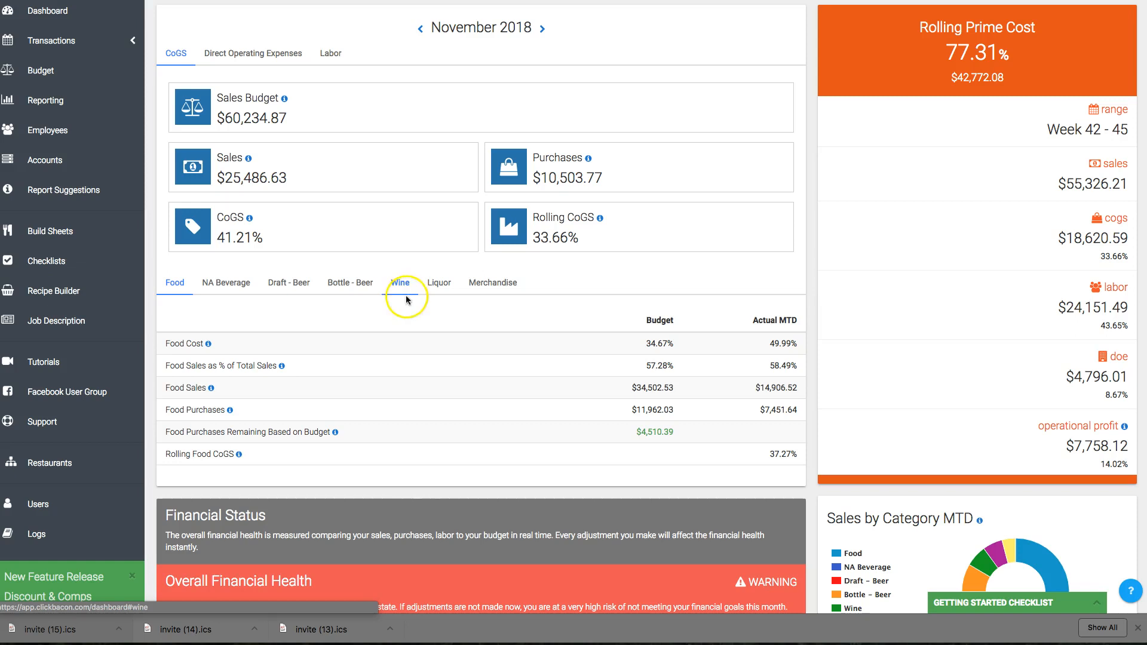
left_click(401, 312)
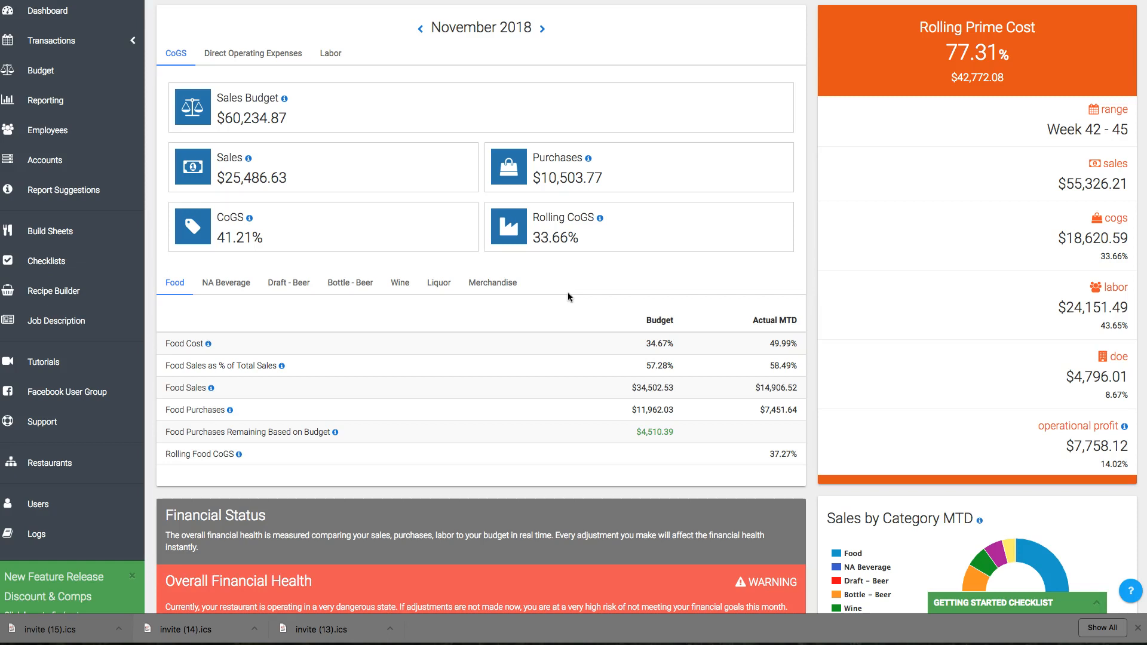
left_click(449, 296)
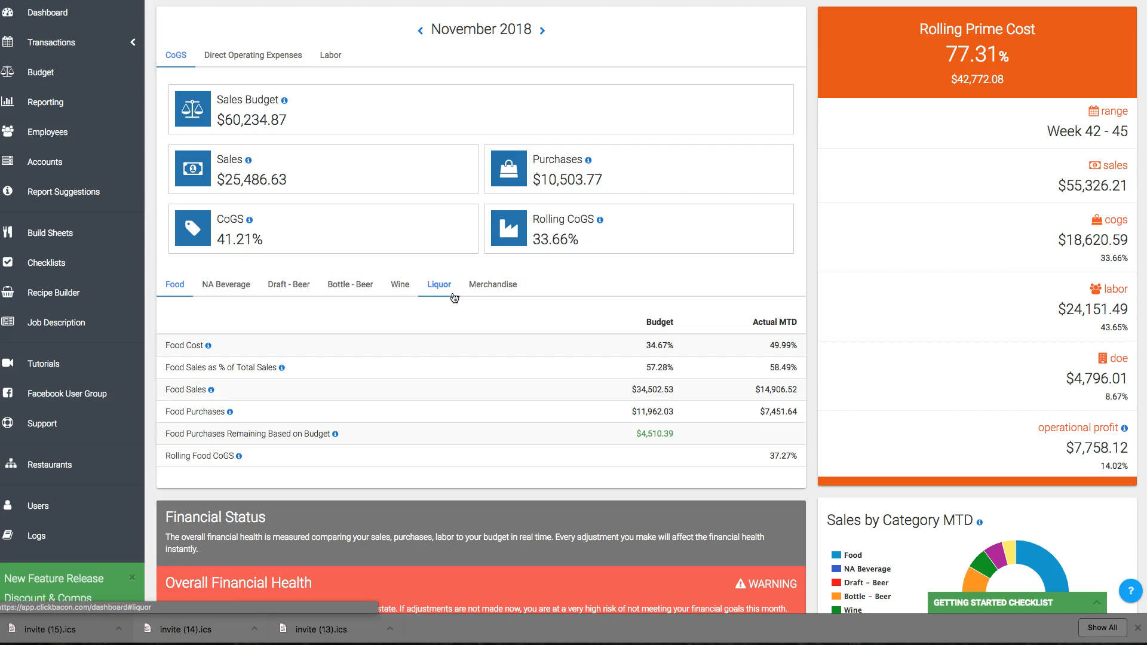
left_click(449, 296)
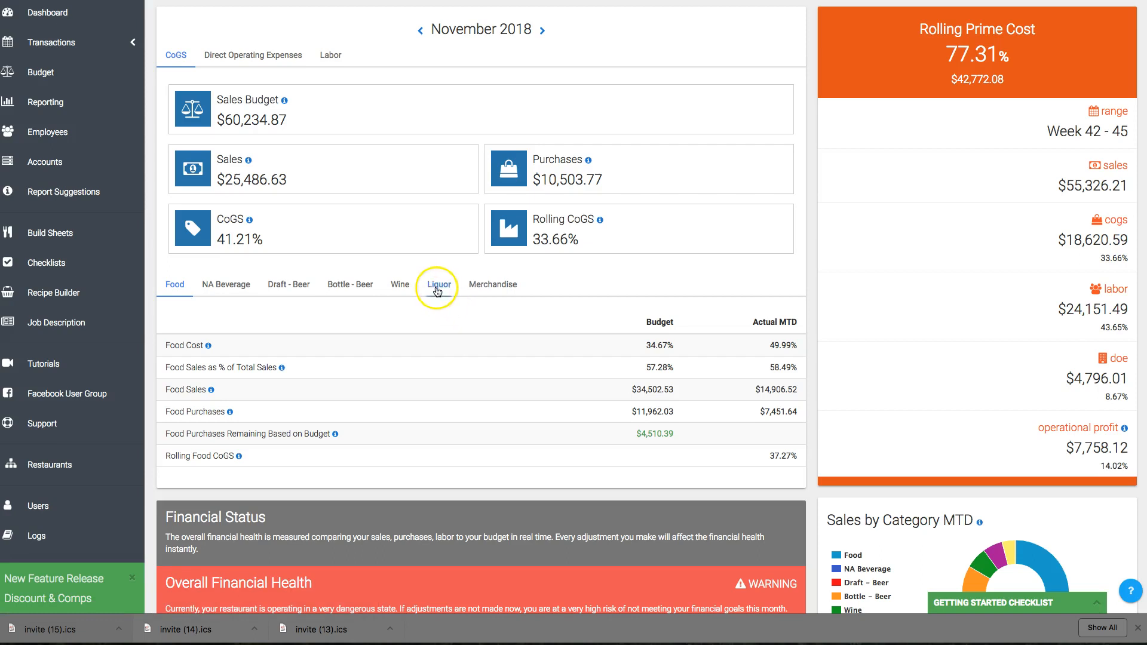
left_click(437, 289)
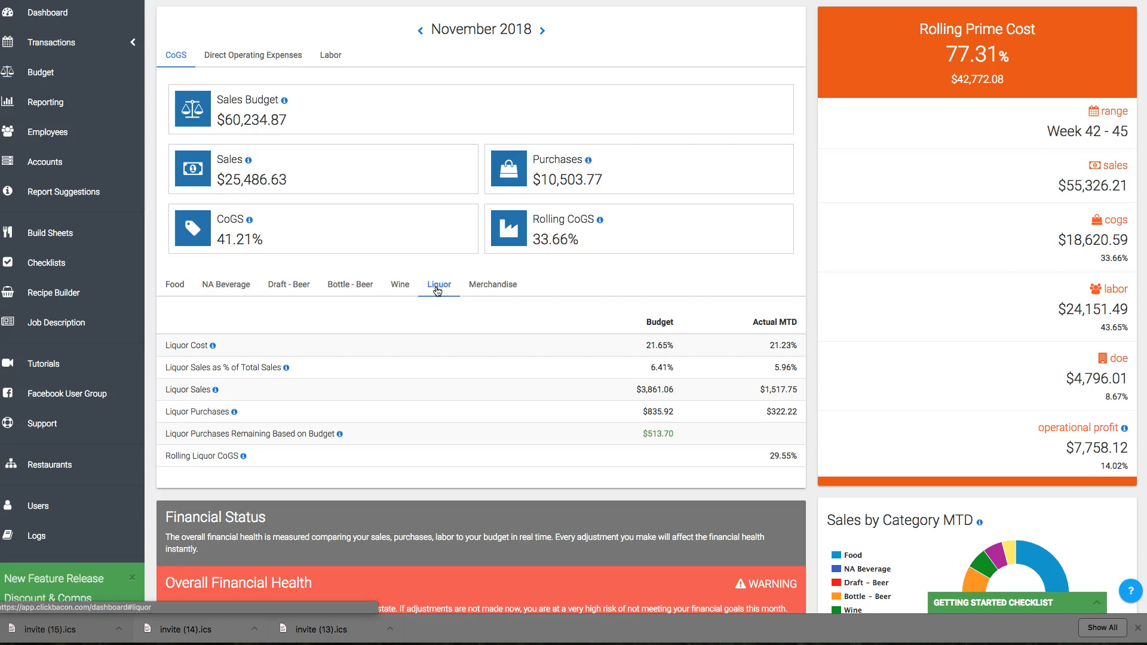
Open the Sales transactions list.
left_click(50, 42)
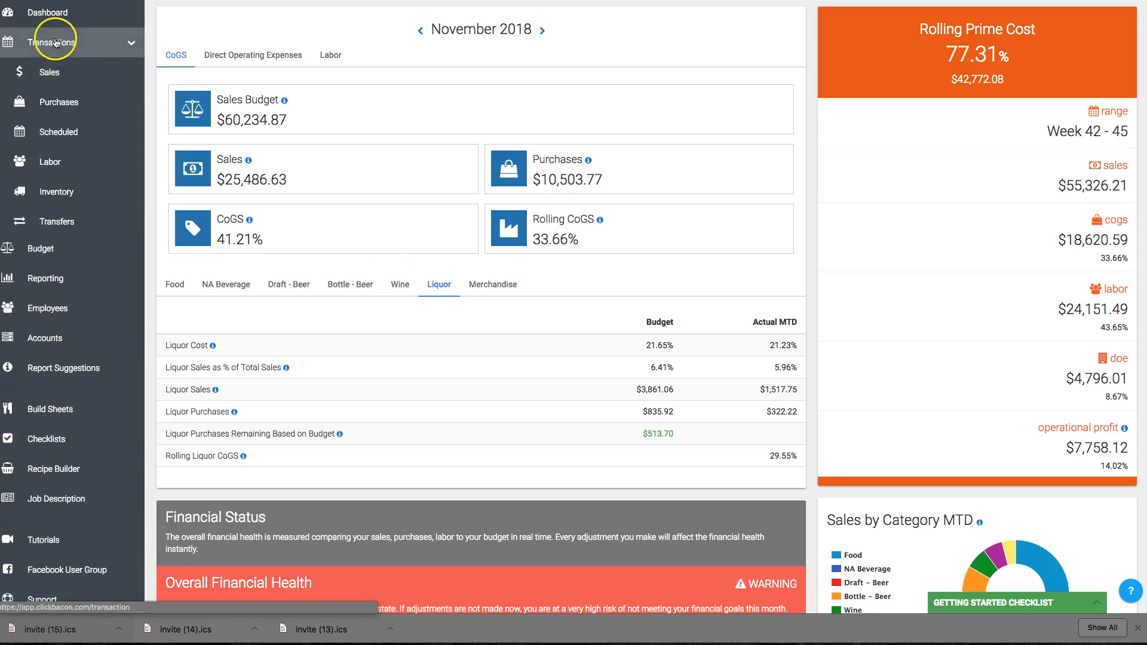
left_click(52, 73)
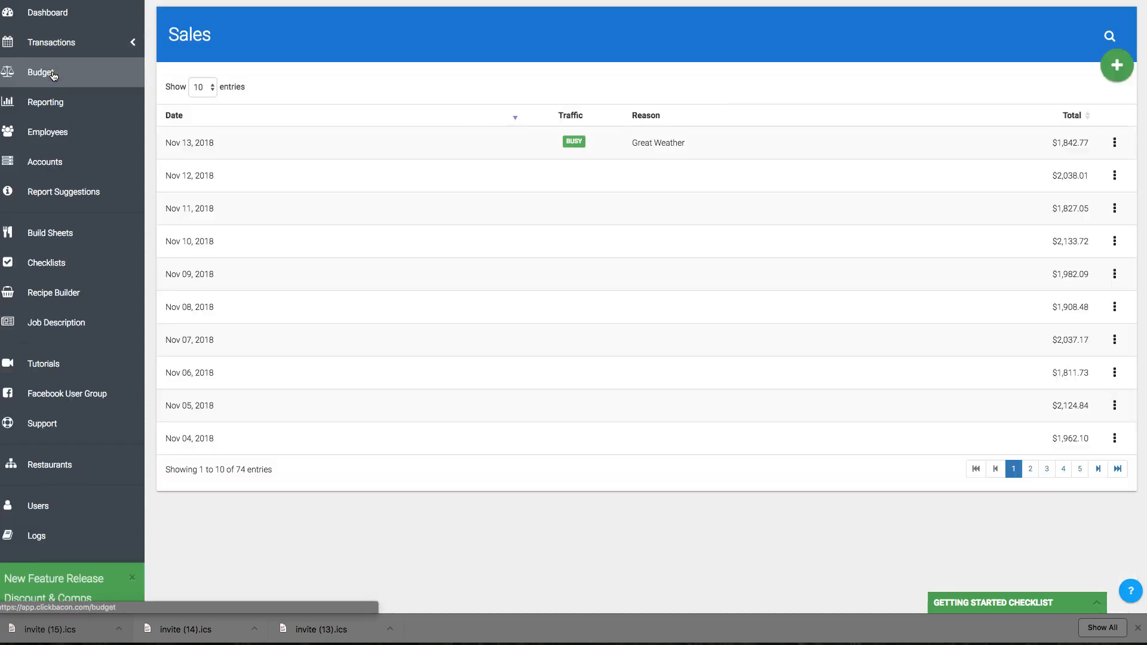
Open the Nov 13, 2018 sale and review its category amounts, discounts and department totals.
left_click(220, 144)
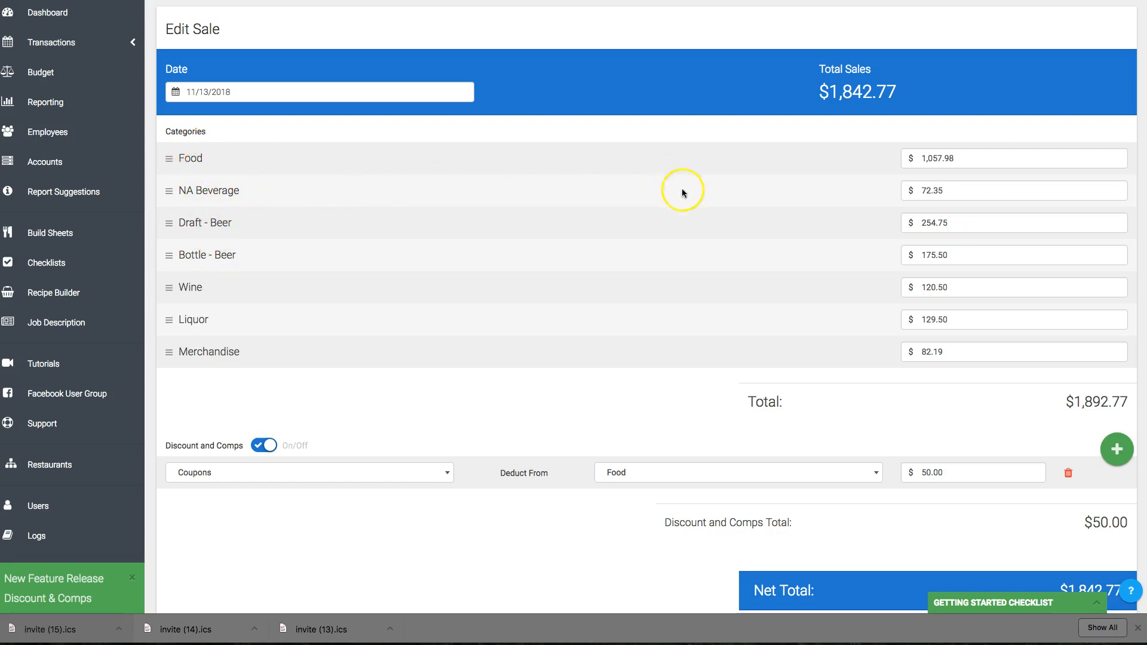
scroll(703, 228, "down", 6)
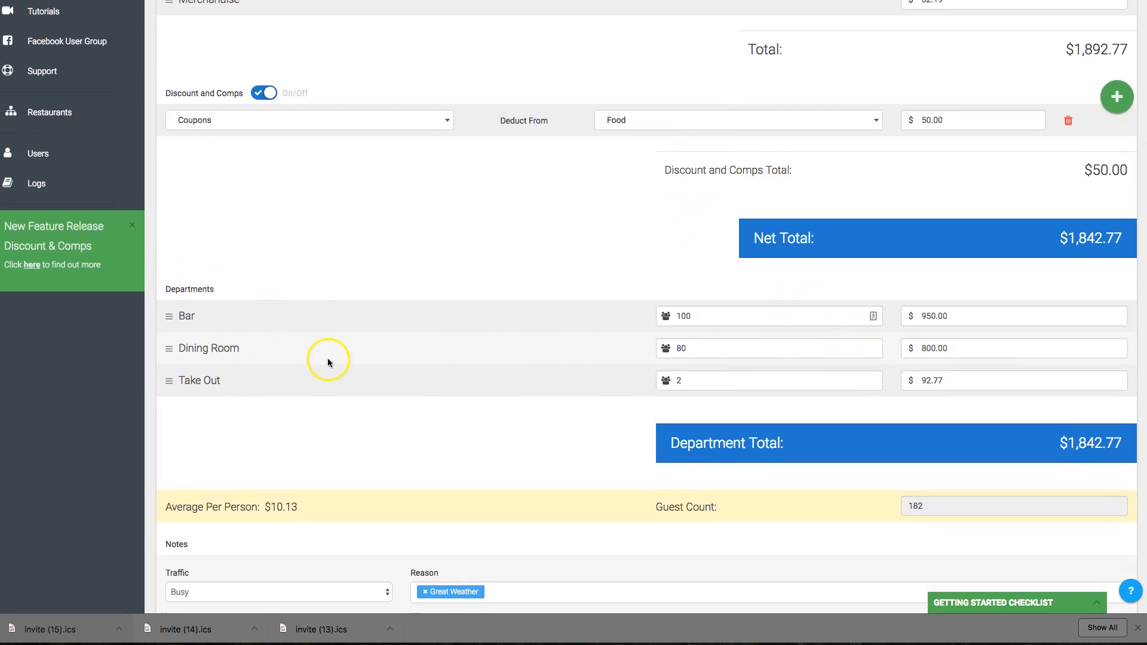
scroll(401, 357, "up", 6)
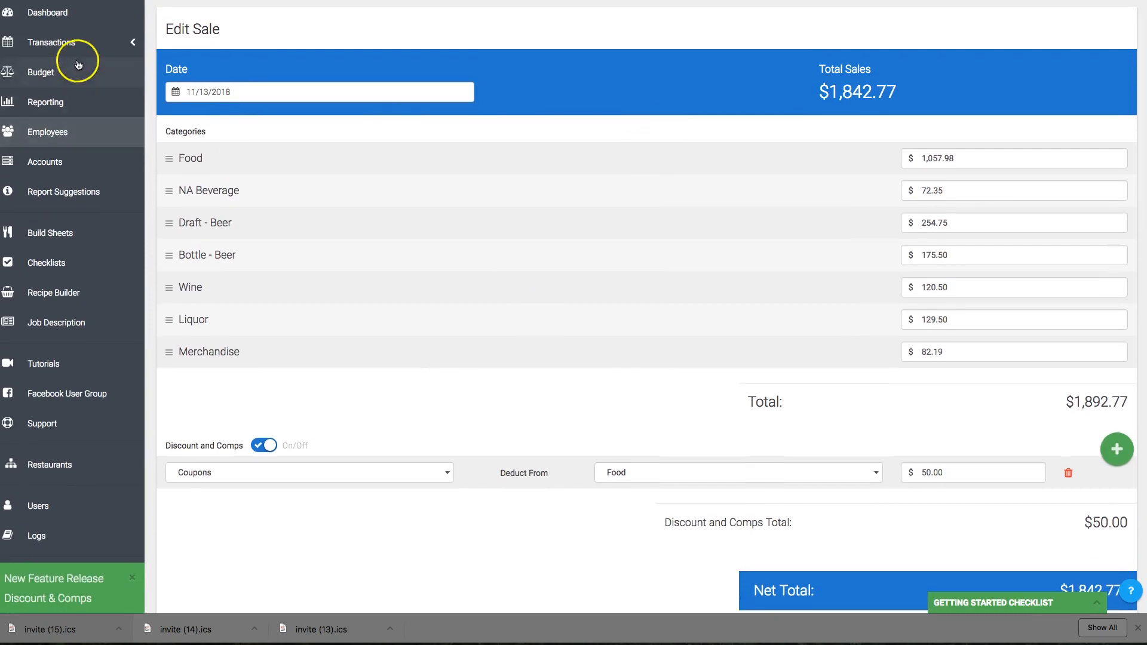
Open the Nov 13, 2018 Sysco purchase from the Purchases list and review its item lines and amounts.
left_click(66, 42)
left_click(69, 102)
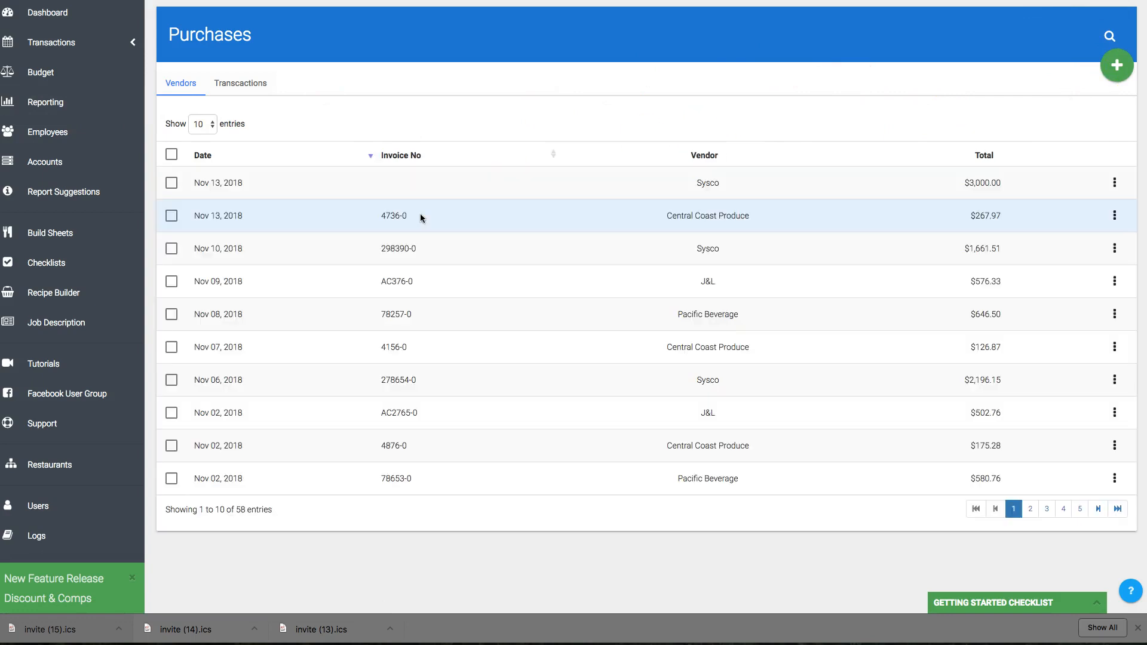
left_click(216, 184)
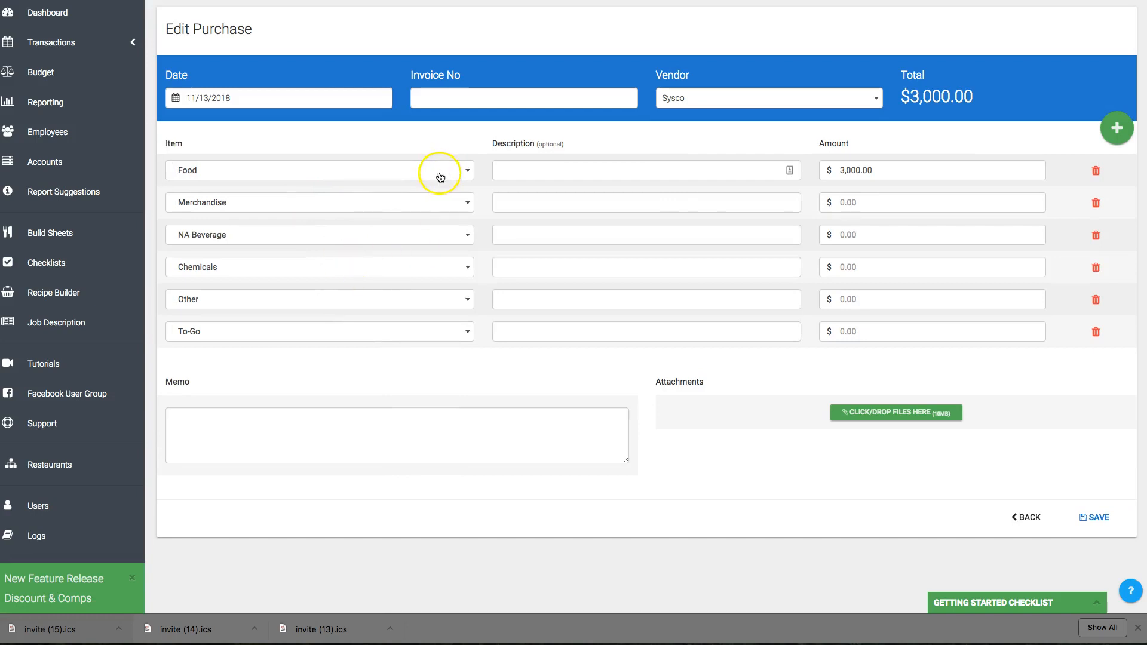
left_click(877, 170)
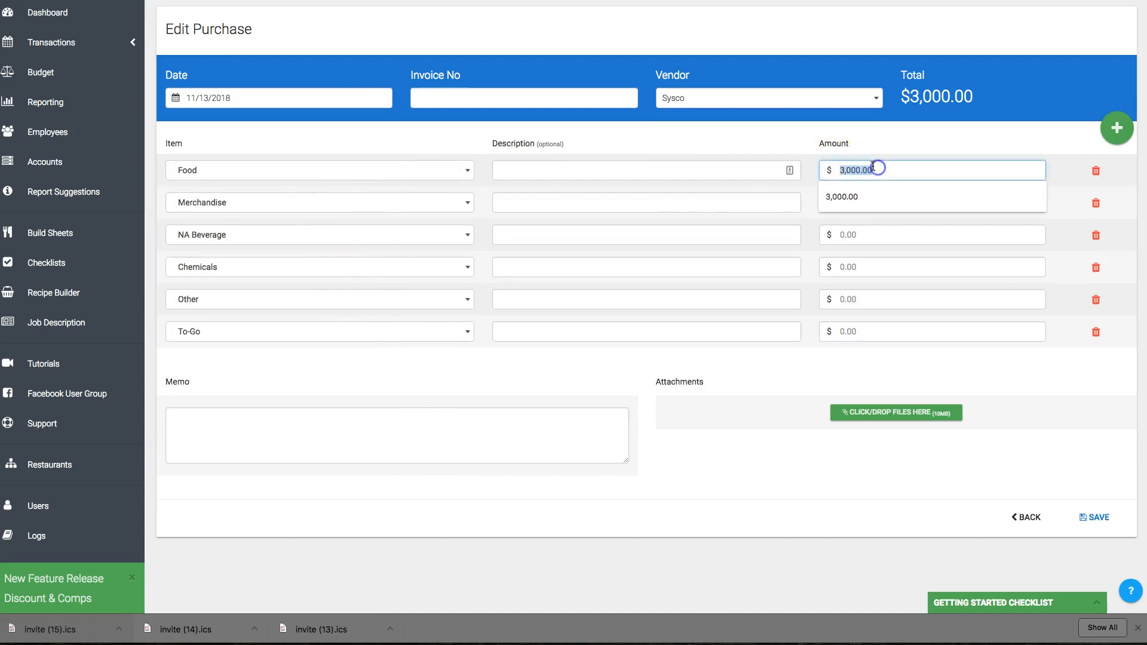
left_click(862, 239)
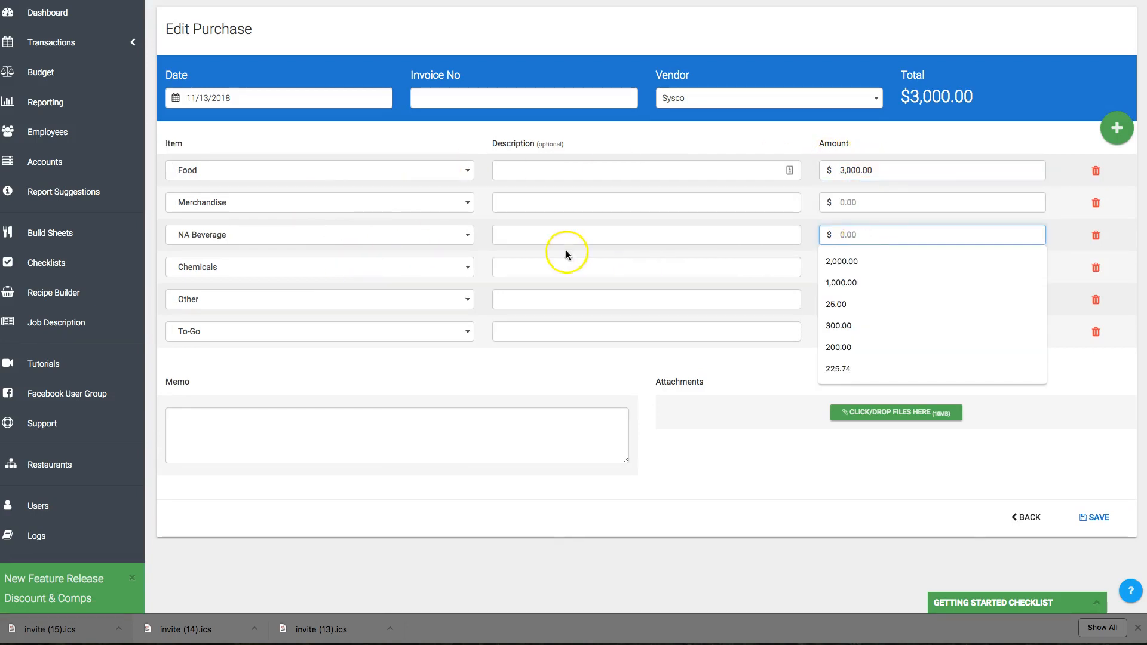
left_click(434, 280)
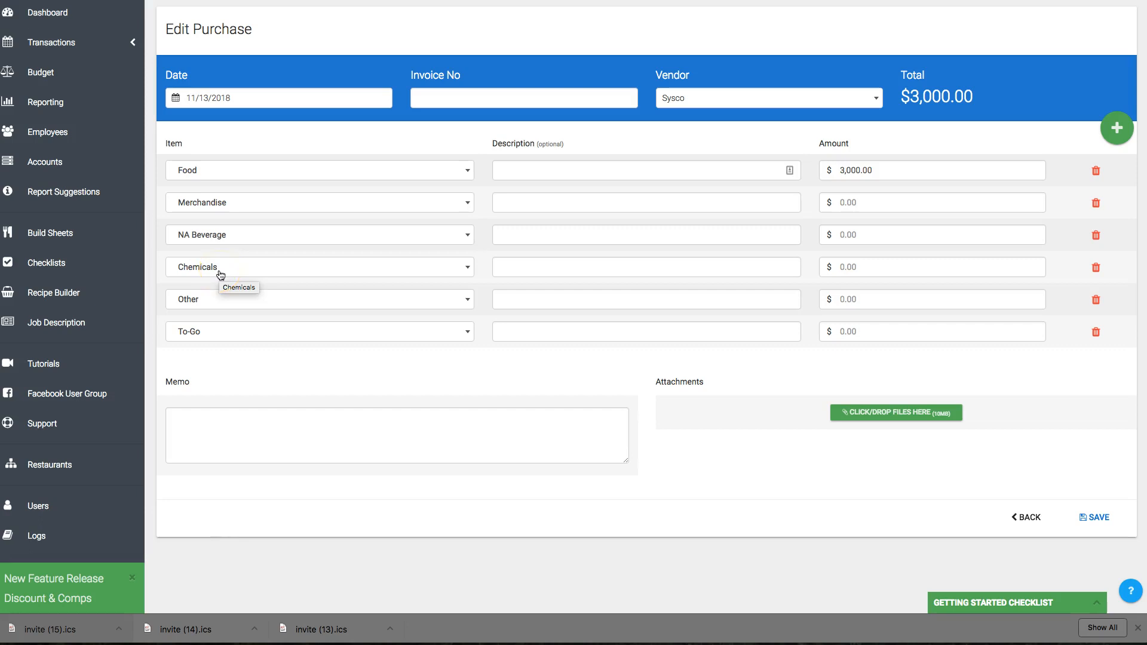
Return to the dashboard calendar.
left_click(67, 41)
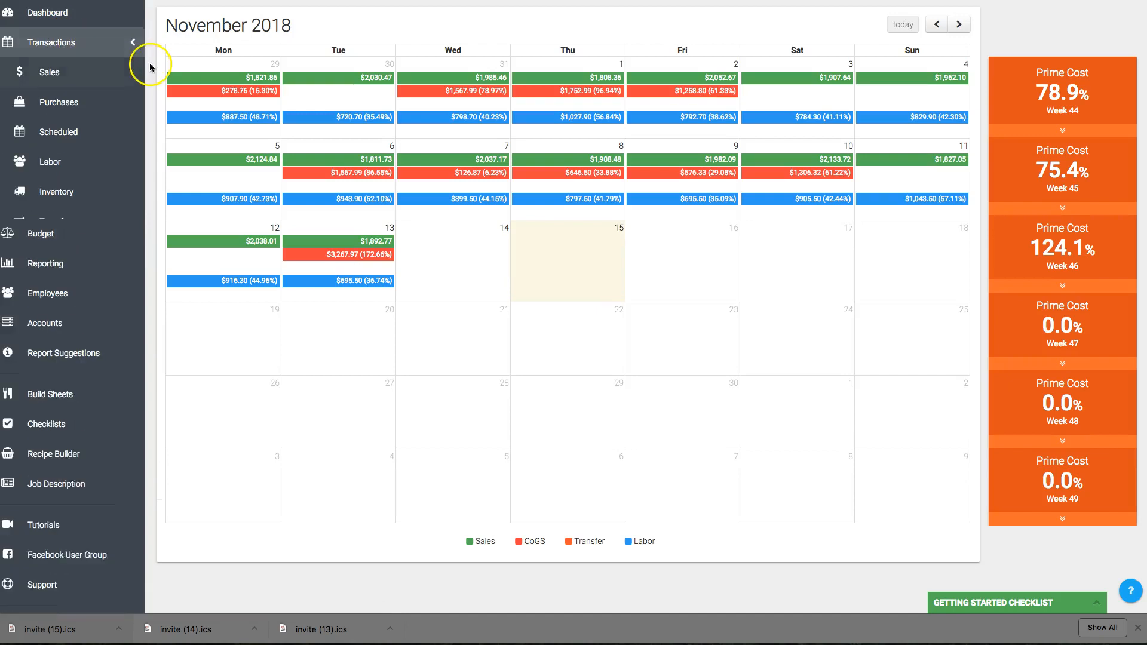
left_click(52, 39)
left_click(59, 13)
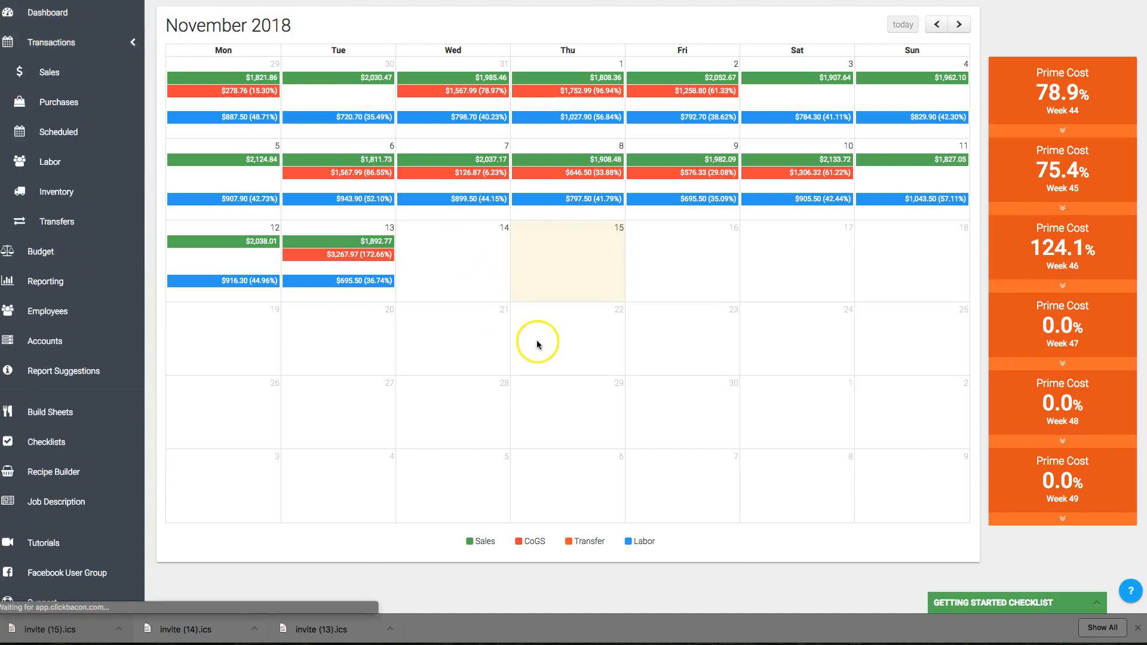